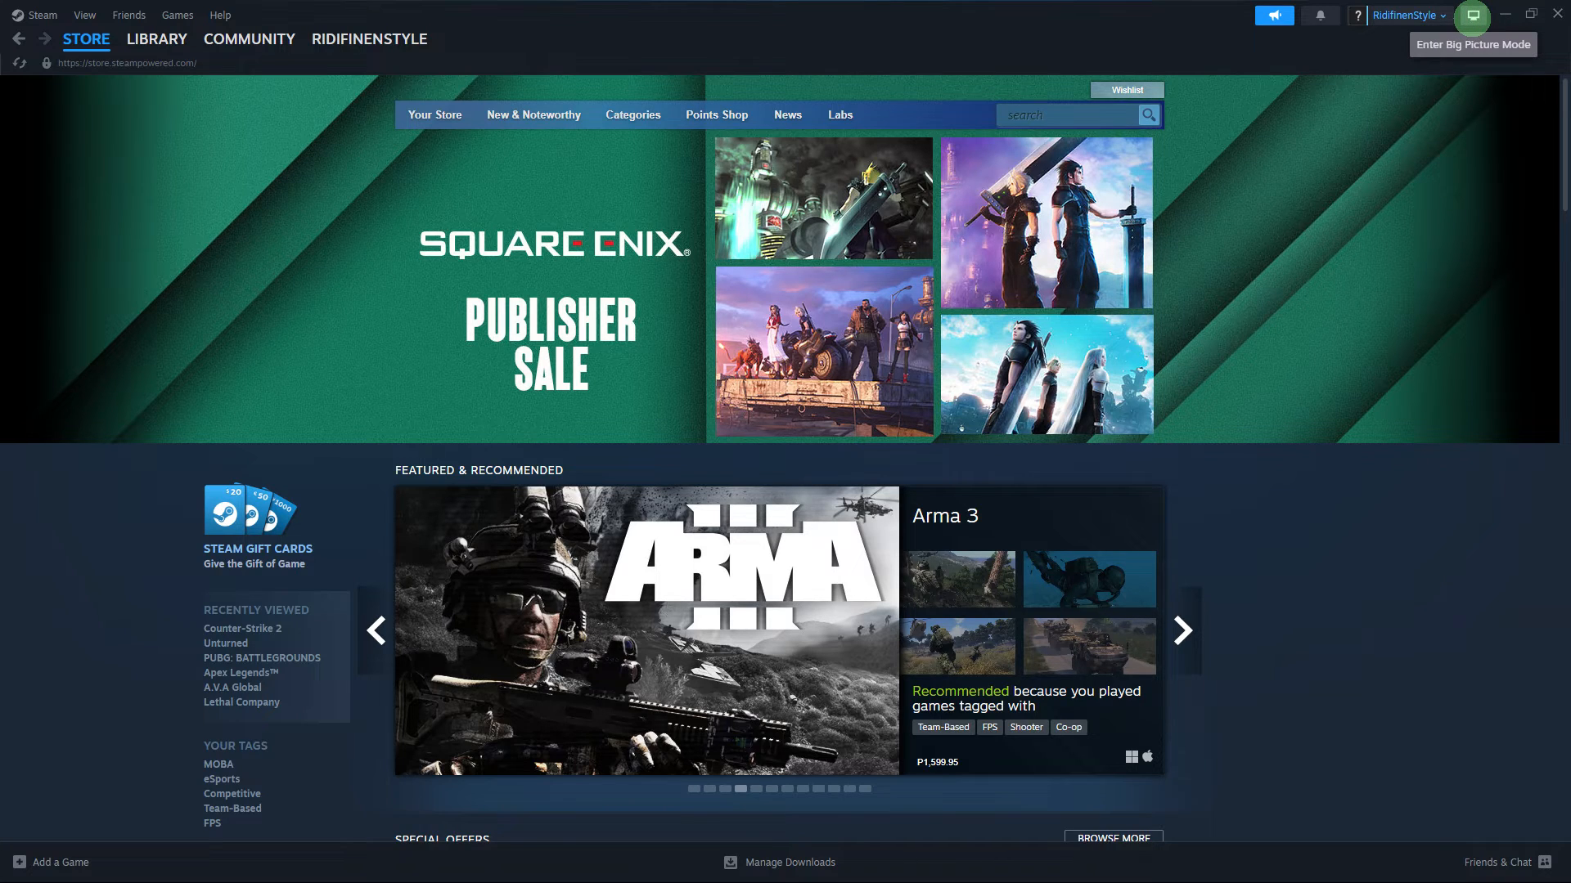
Enter Big Picture Mode and go to its Settings
{"action": "left_click", "coordinate": [1473, 15]}
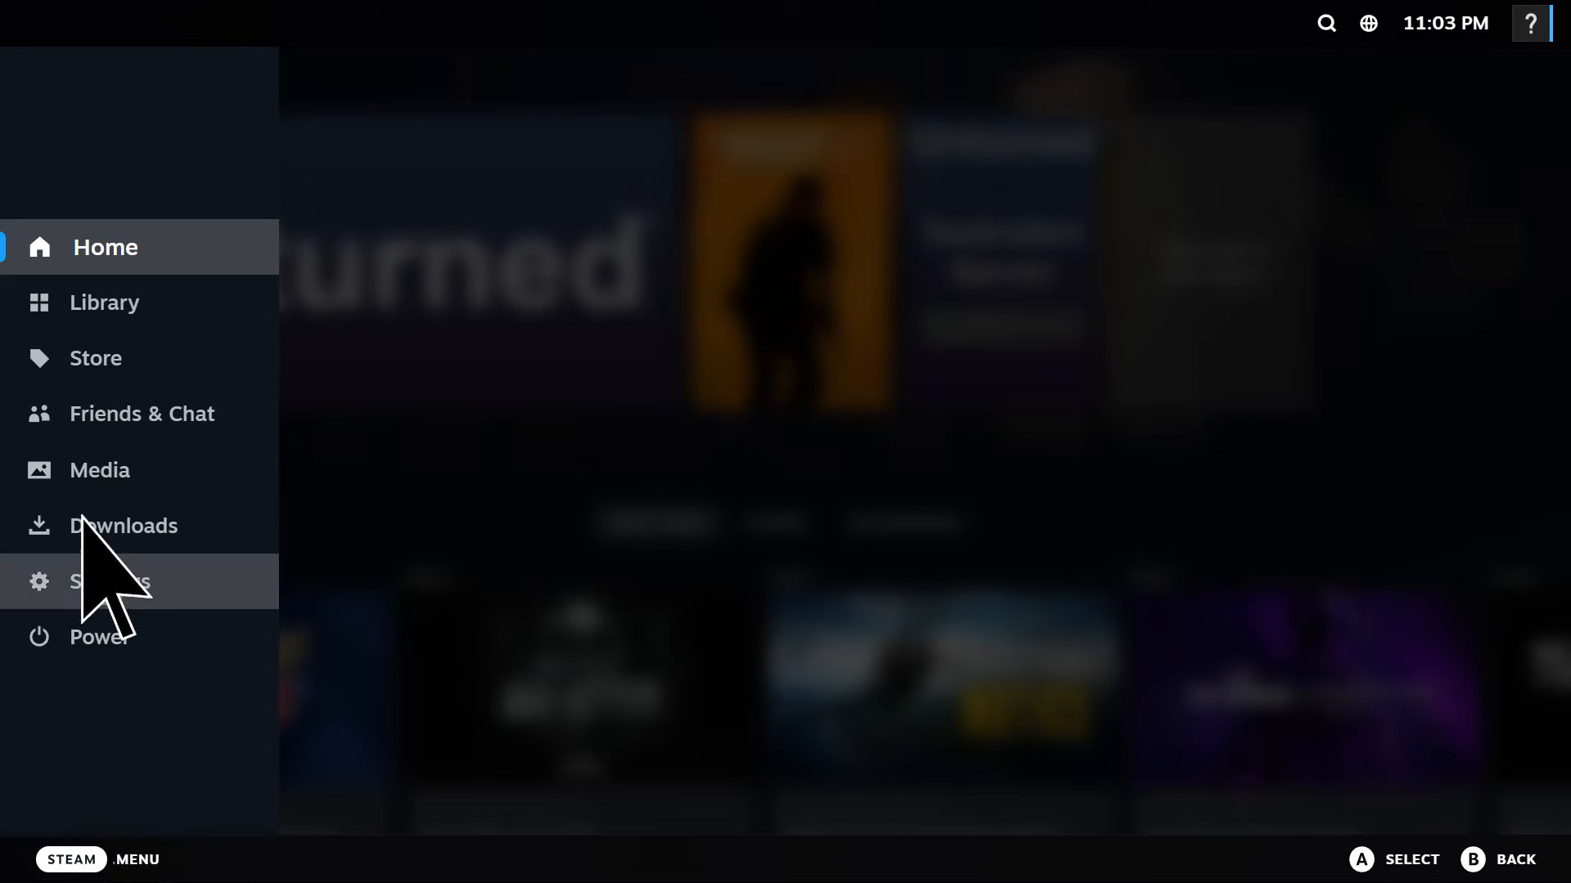
{"action": "left_click", "coordinate": [109, 582]}
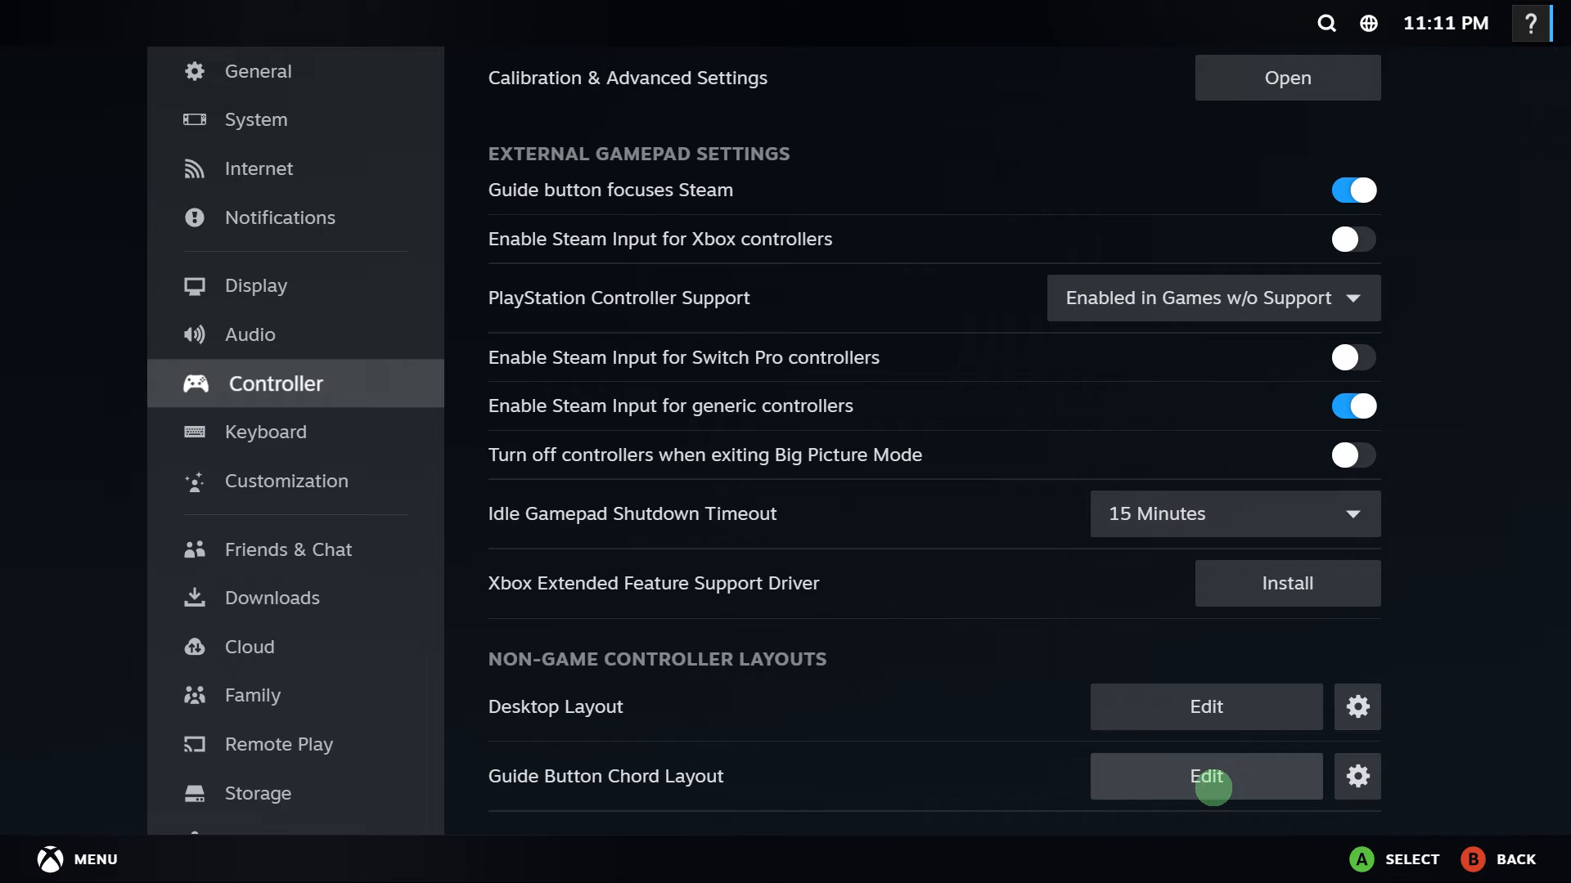
Choose Edit on the Guide Button Chord Layout under Non-Game Controller Layouts
{"action": "left_click", "coordinate": [1211, 779]}
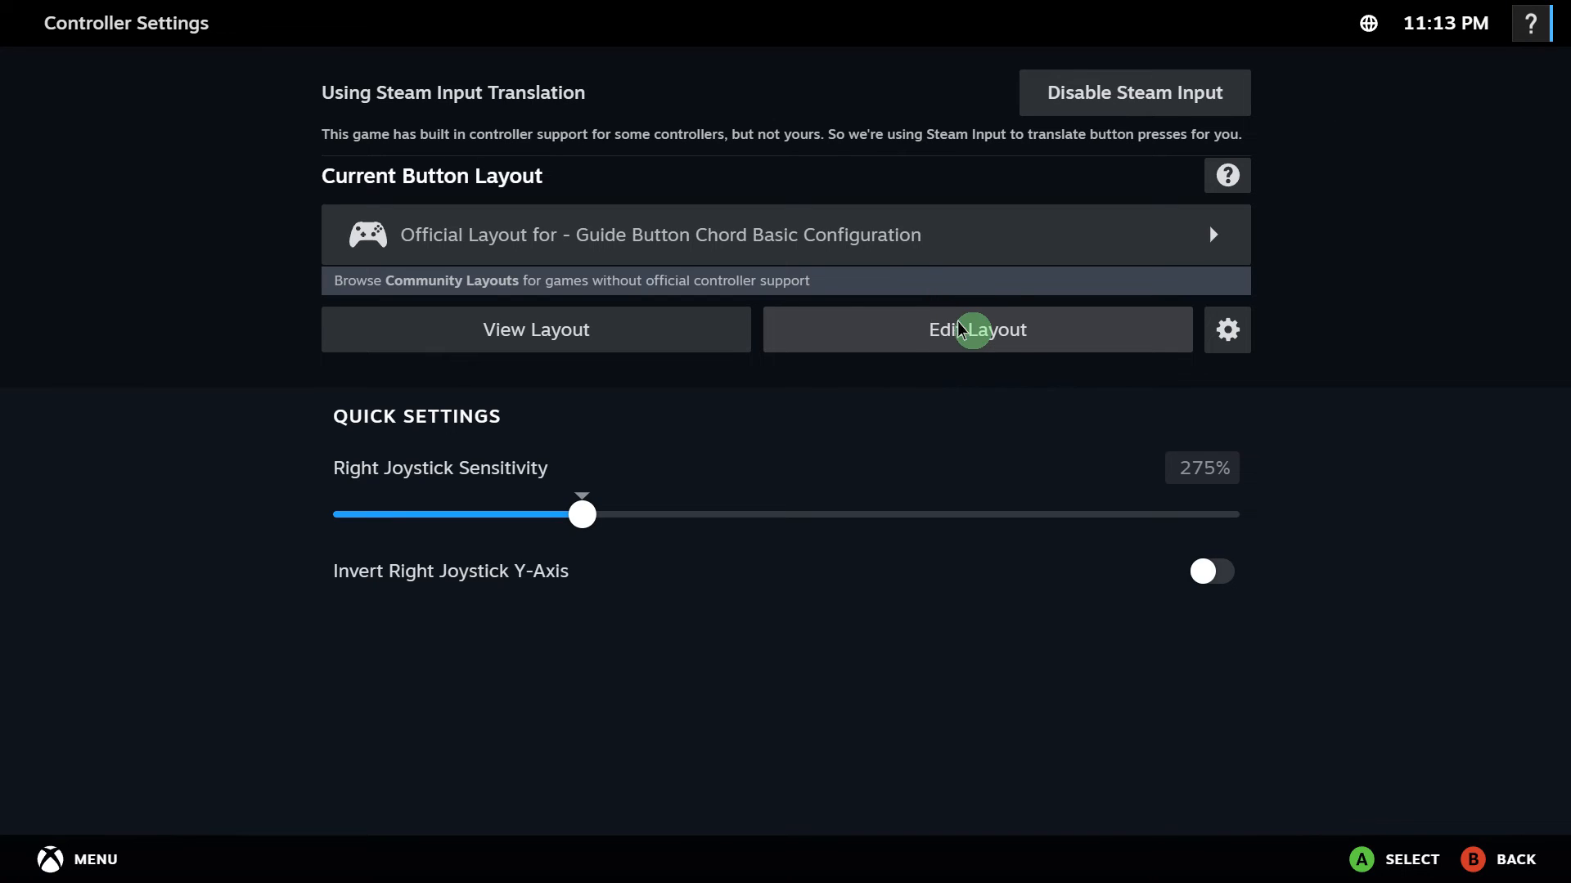
Enter Edit Layout and review the Buttons, DPad, Triggers and Joysticks mappings
{"action": "left_click", "coordinate": [971, 330]}
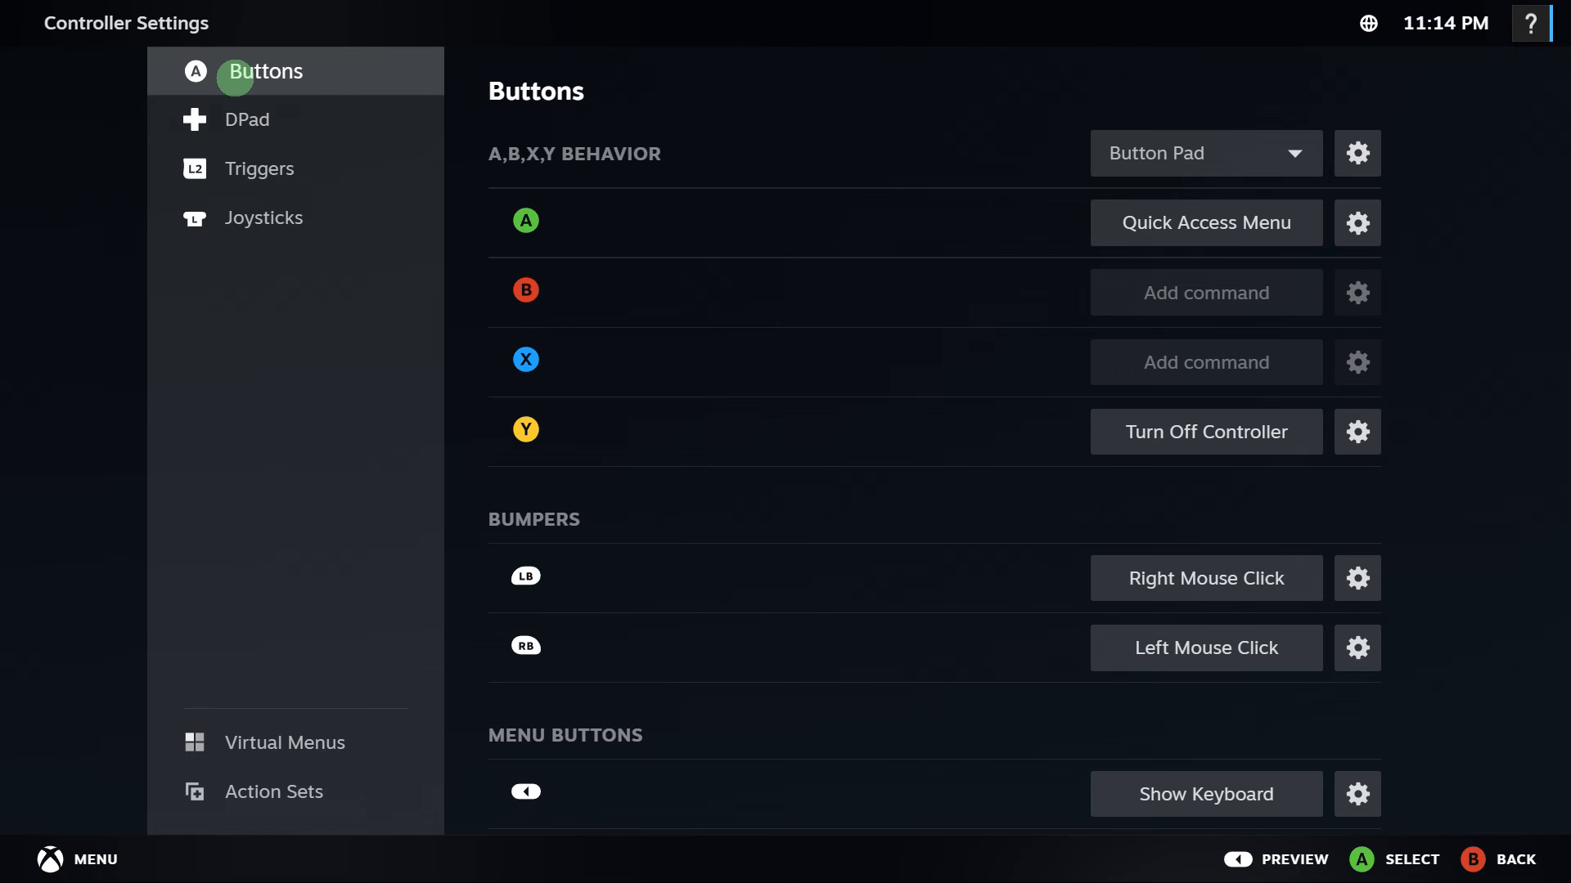
{"action": "left_click", "coordinate": [234, 119]}
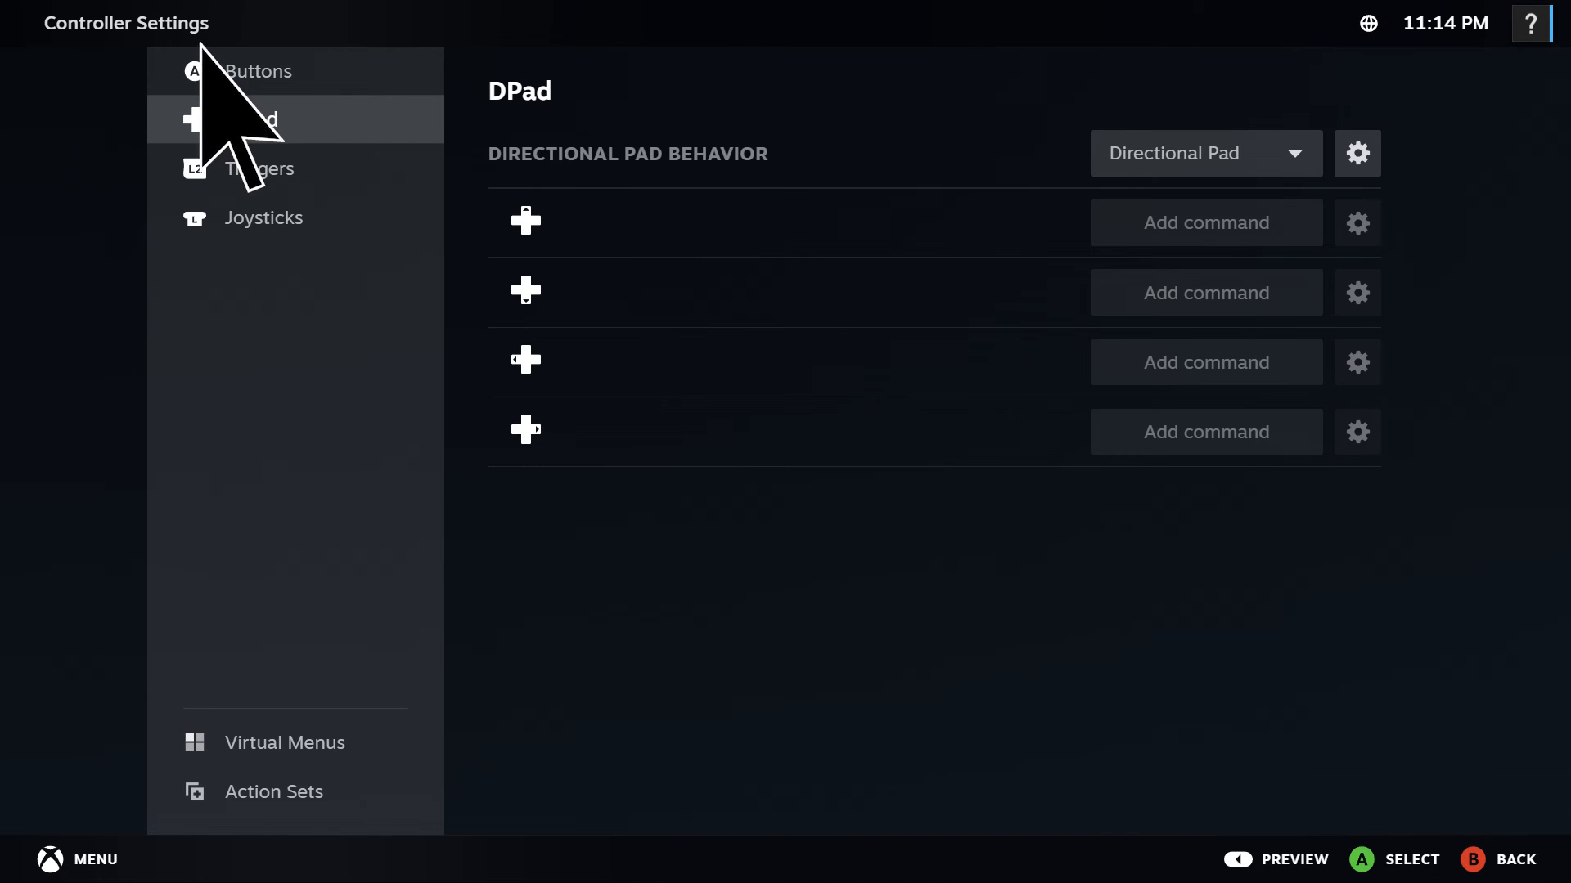
{"action": "left_click", "coordinate": [233, 169]}
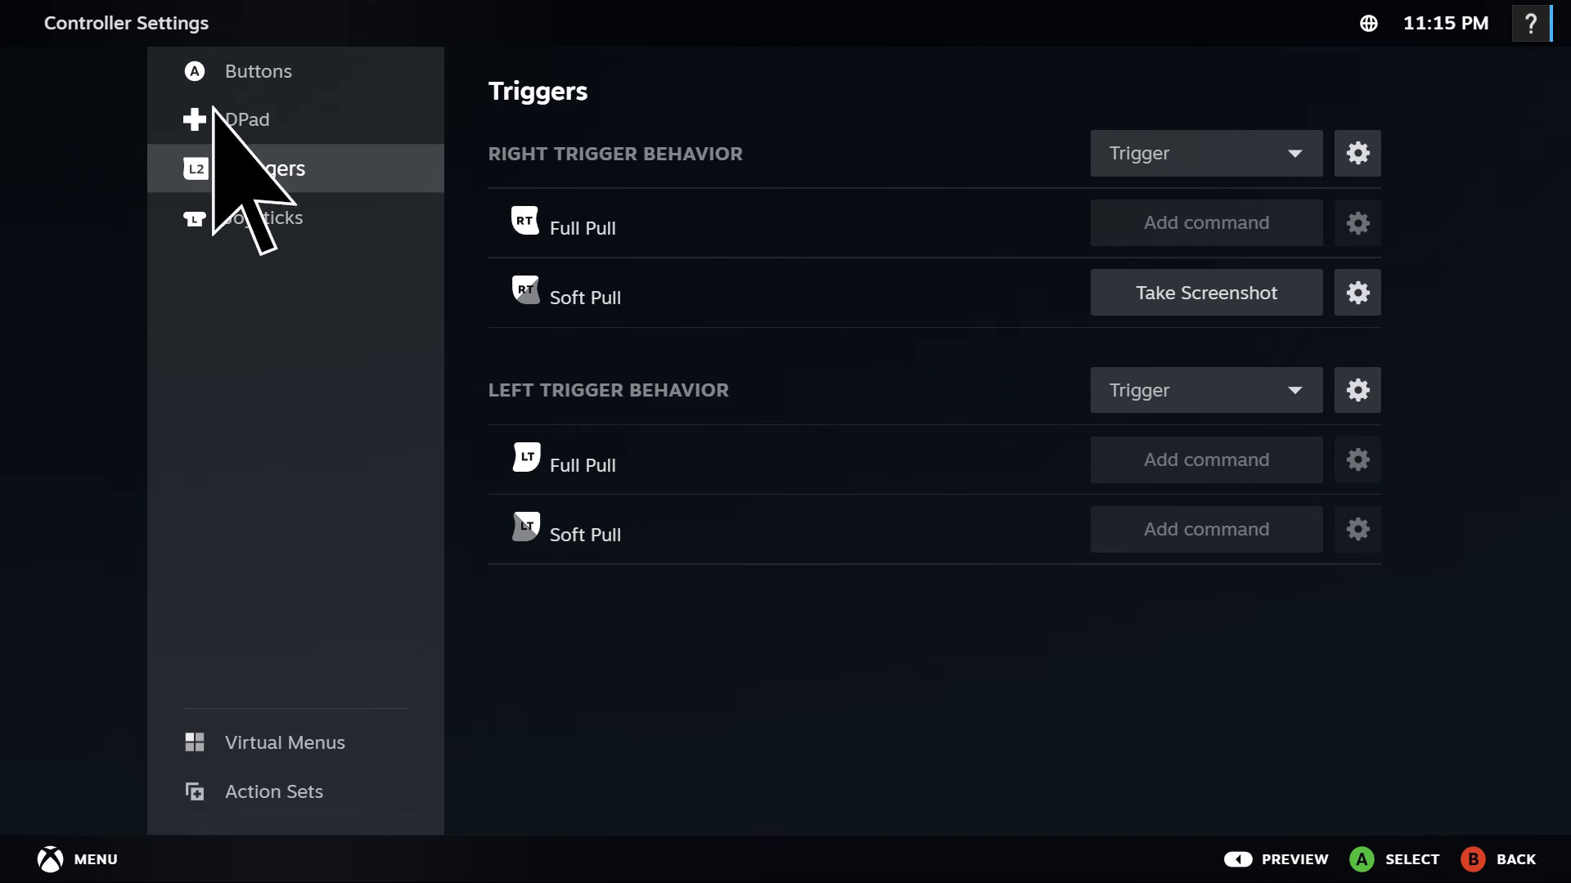
{"action": "left_click", "coordinate": [254, 220]}
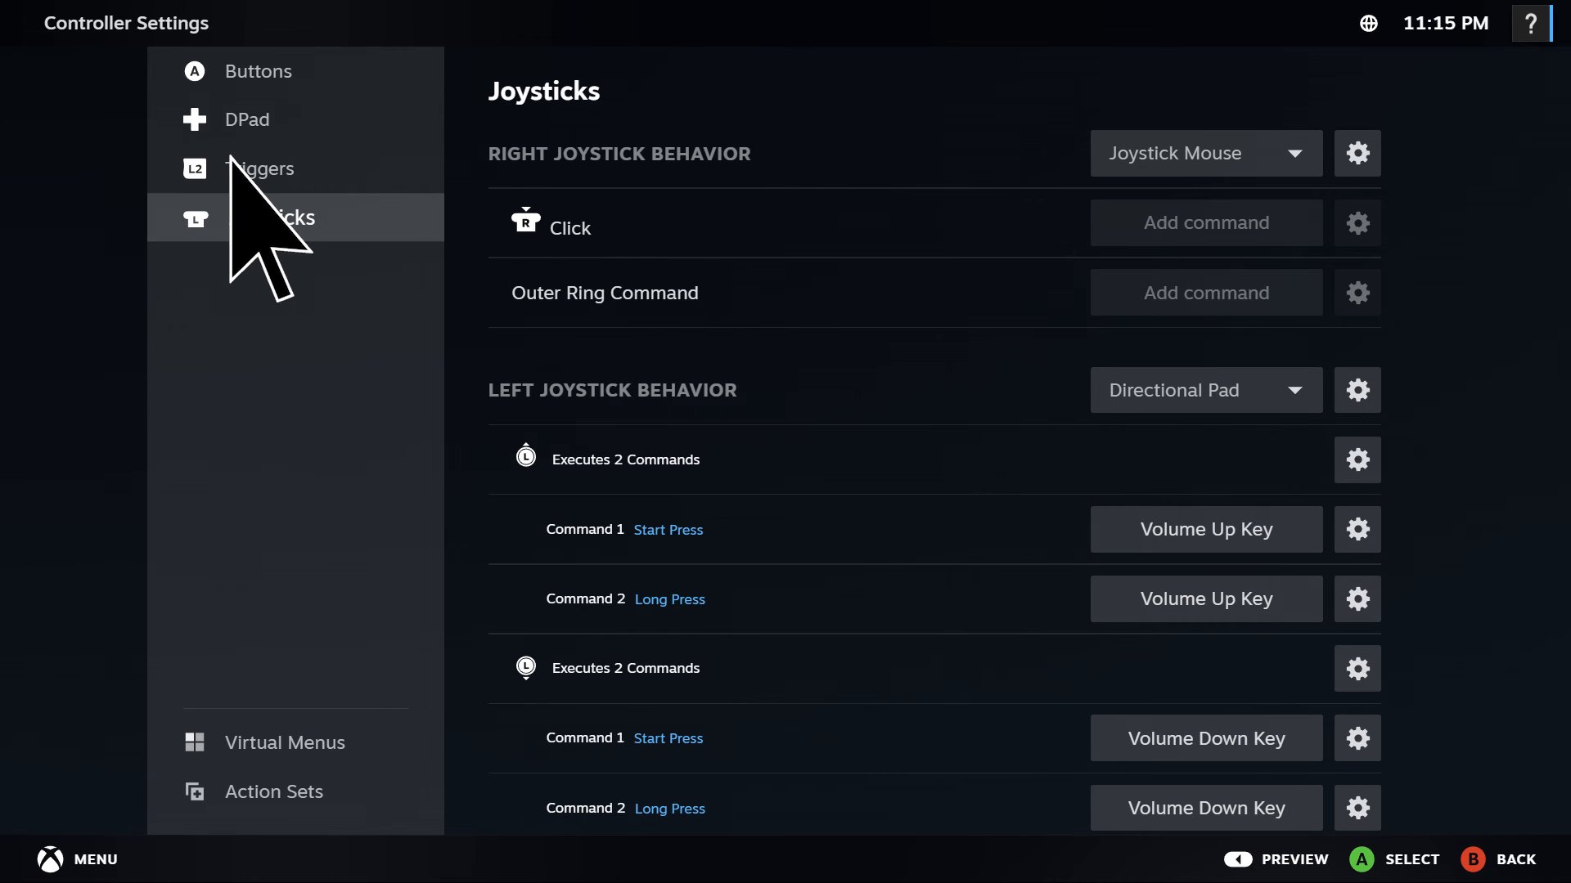